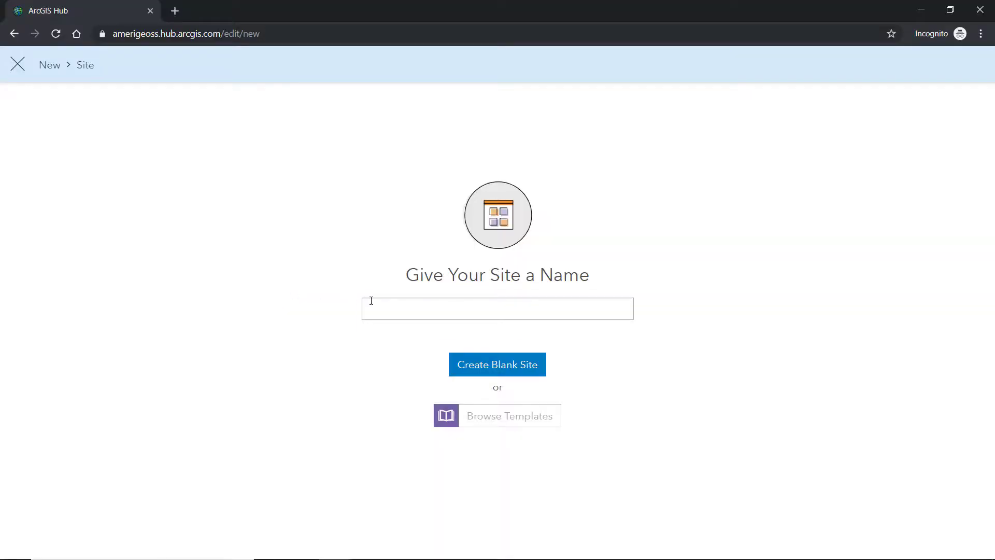
# Step: Create the blank 'Hurricane Harvey Demo' site, add the Harris County Repository Open Data group, and begin a new group search
pyautogui.click(371, 300)
pyautogui.write('Hurricane Harvey Demo')
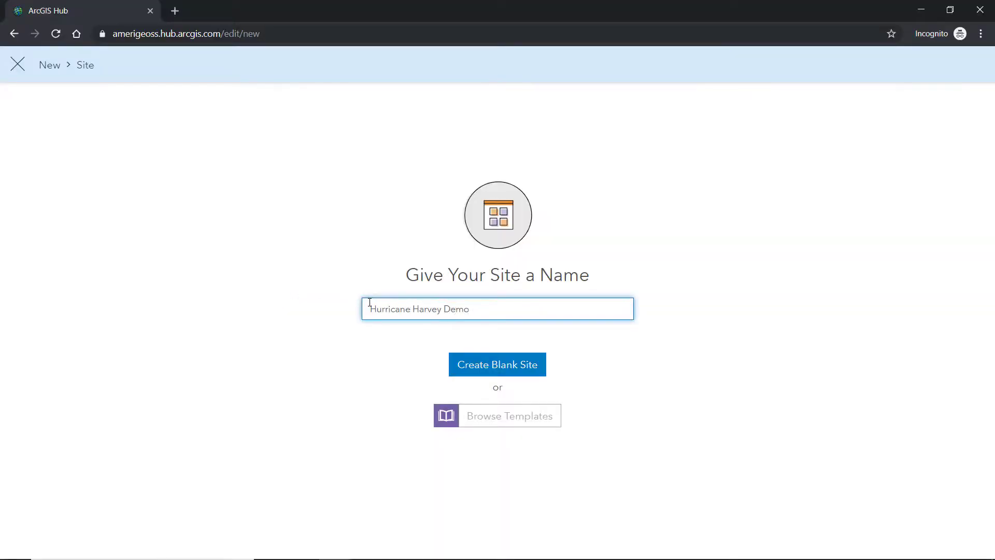
pyautogui.click(484, 372)
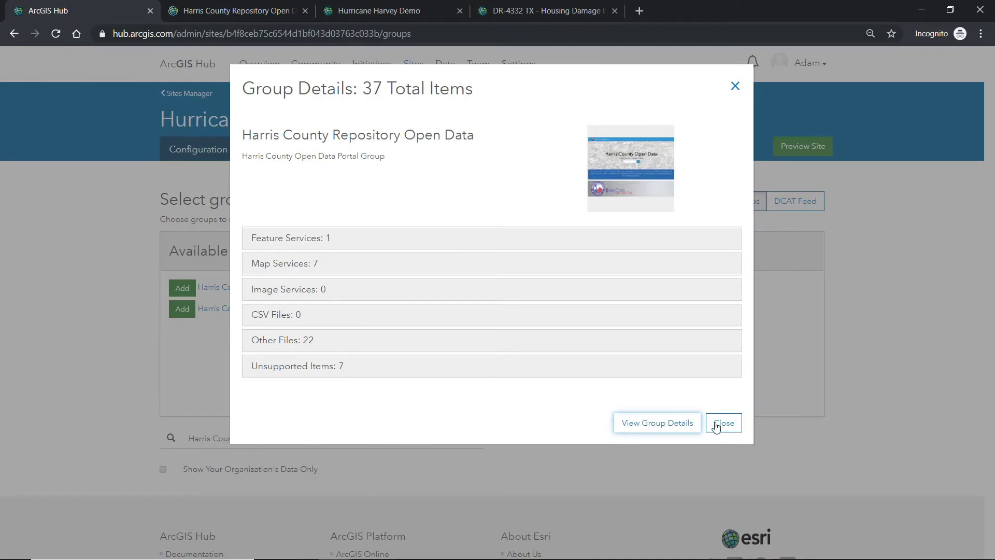
pyautogui.click(716, 426)
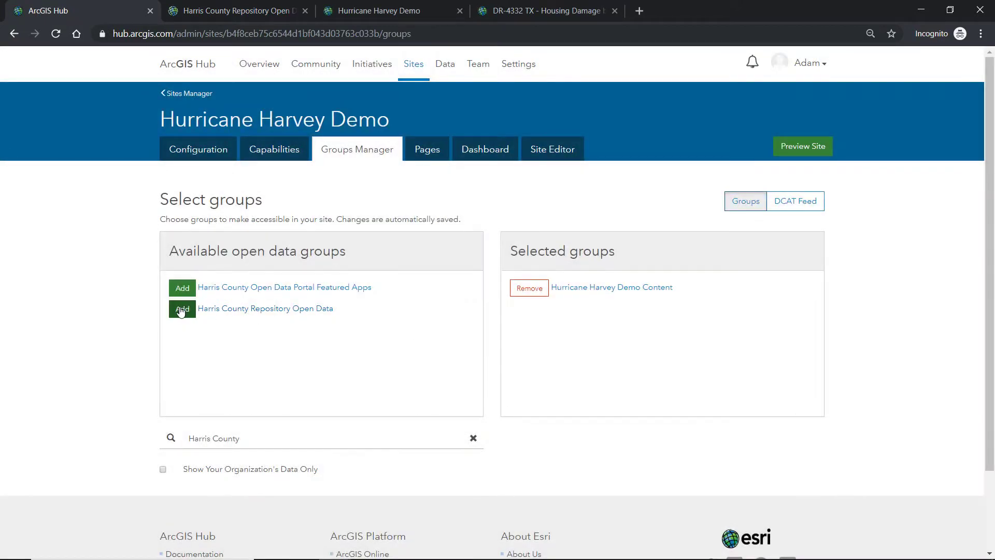
pyautogui.click(181, 310)
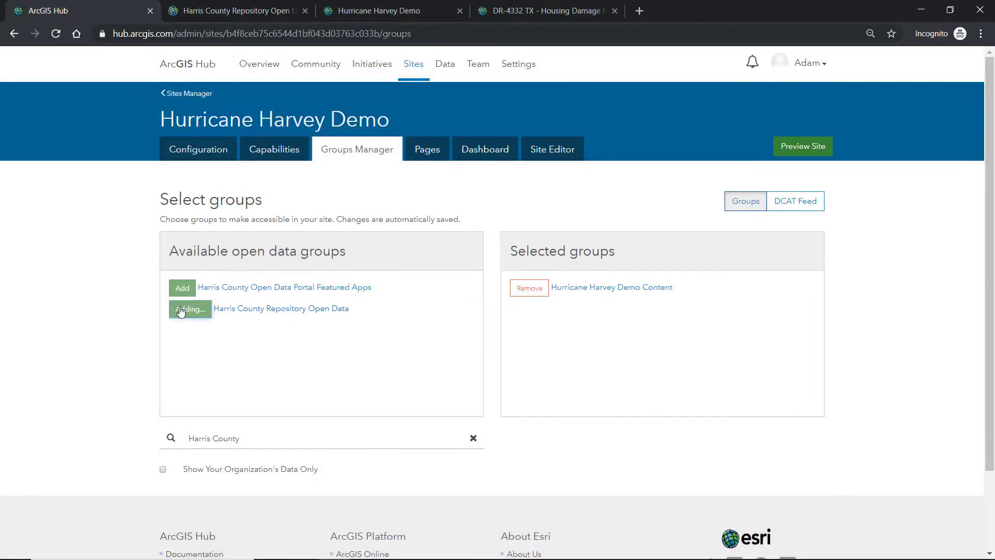
pyautogui.tripleClick(201, 437)
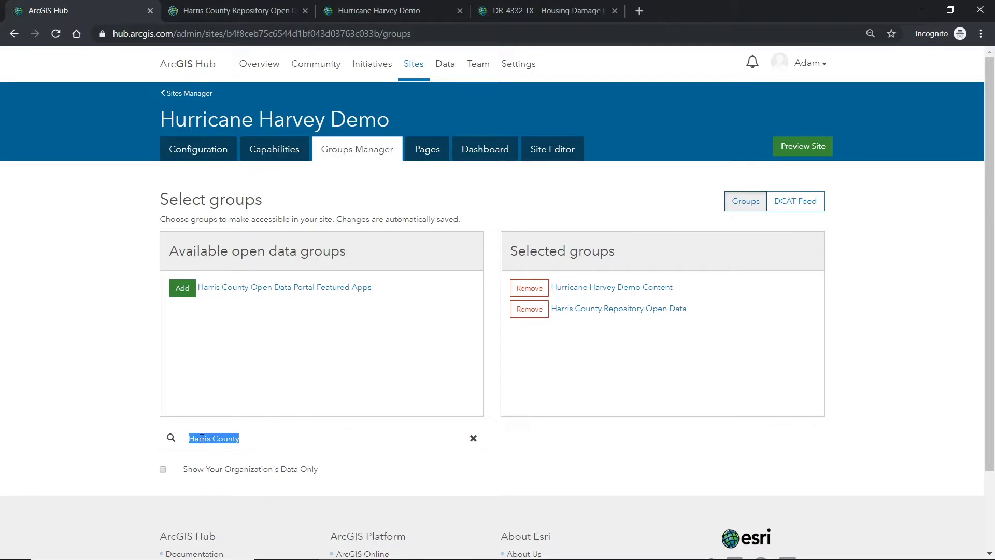
pyautogui.write('HIFLD gp')
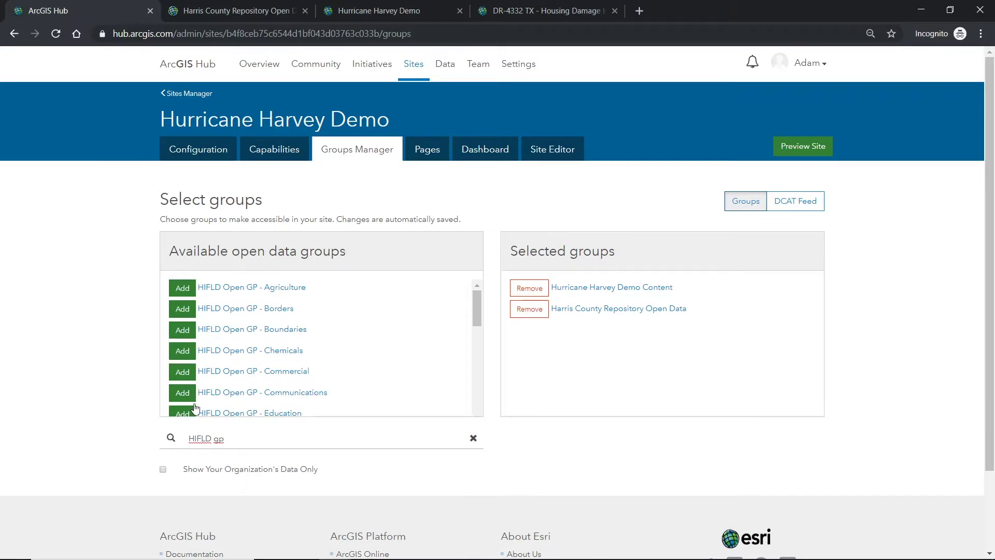
pyautogui.scroll(-2, 192, 392)
pyautogui.scroll(-1, 191, 342)
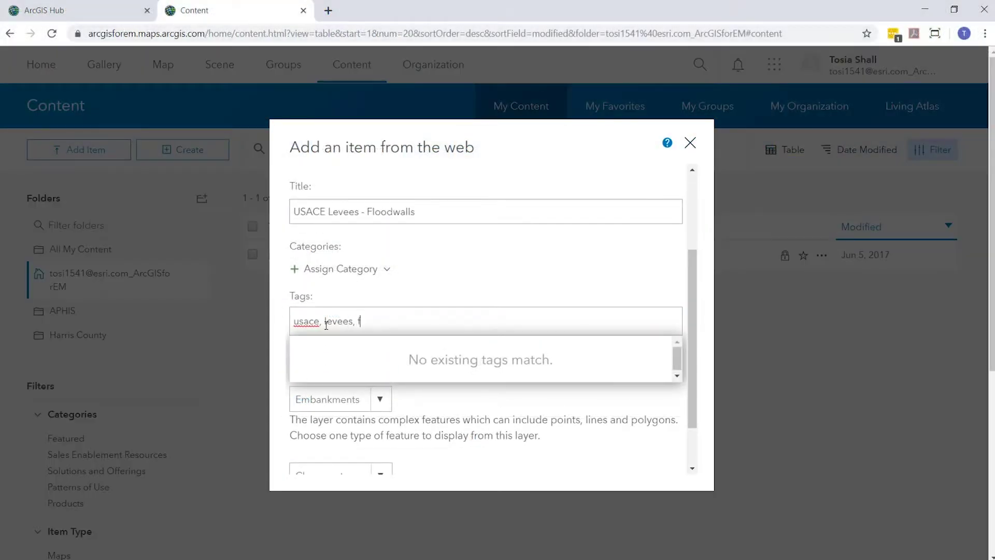
pyautogui.write('loodwalls')
# Step: Finish the usace, levees, floodwalls tags and add the item showing the Floodwalls layer as lines
pyautogui.press('Return')
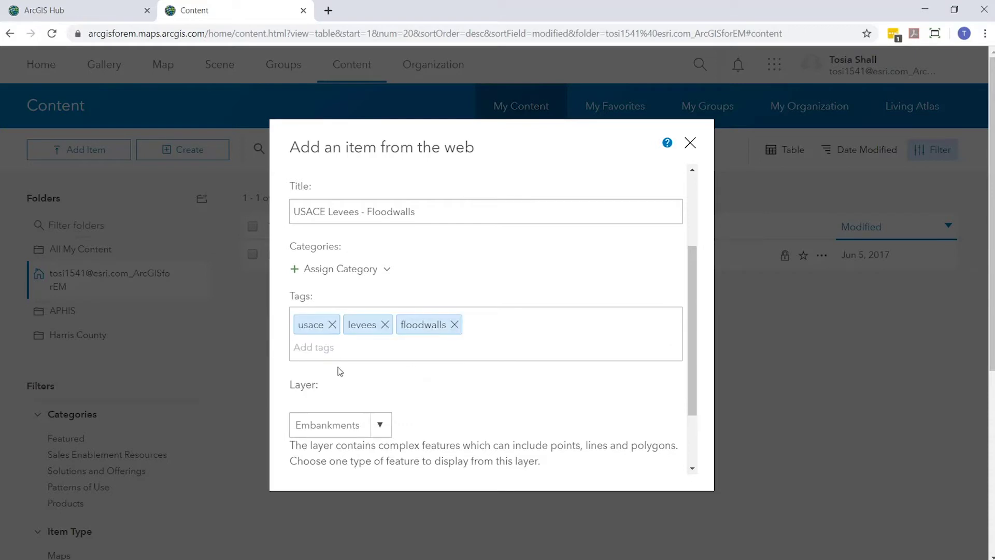
pyautogui.scroll(-2, 338, 372)
pyautogui.click(381, 342)
pyautogui.click(331, 394)
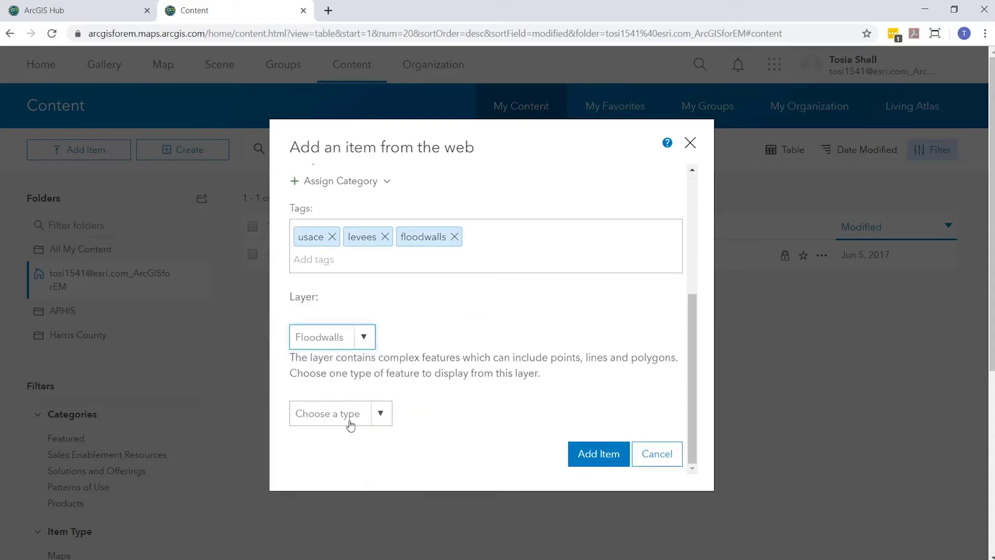
pyautogui.click(378, 422)
pyautogui.click(332, 502)
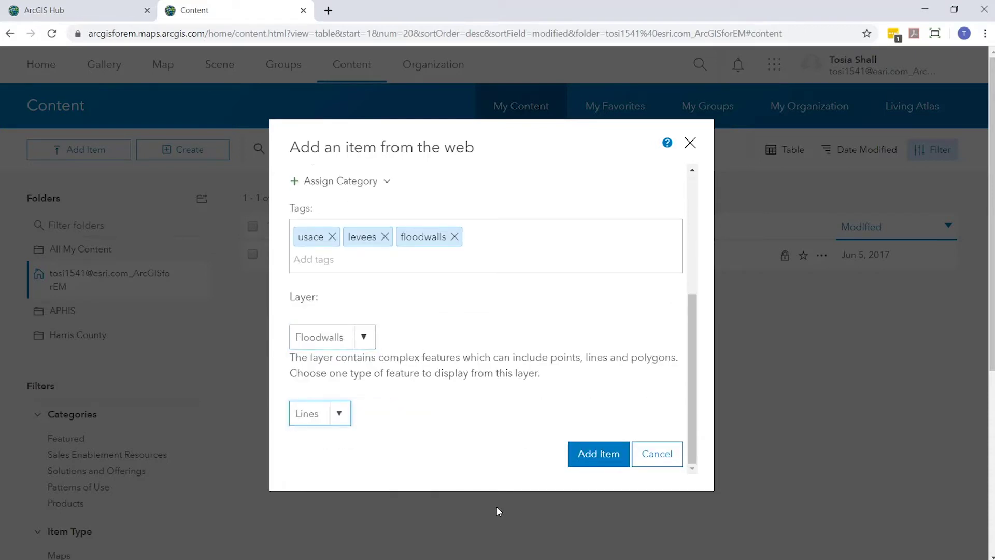
pyautogui.click(590, 455)
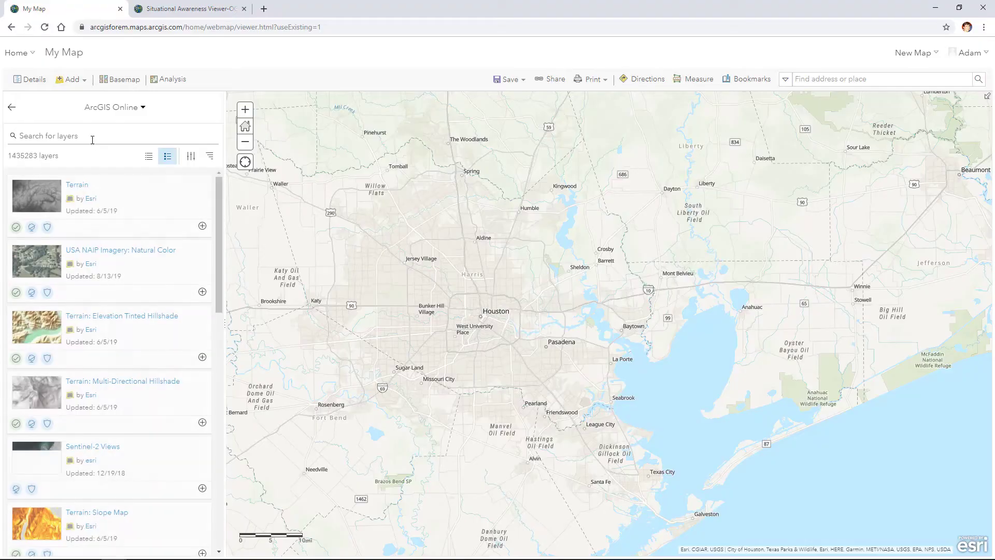
pyautogui.write('HIFLD Hospitals')
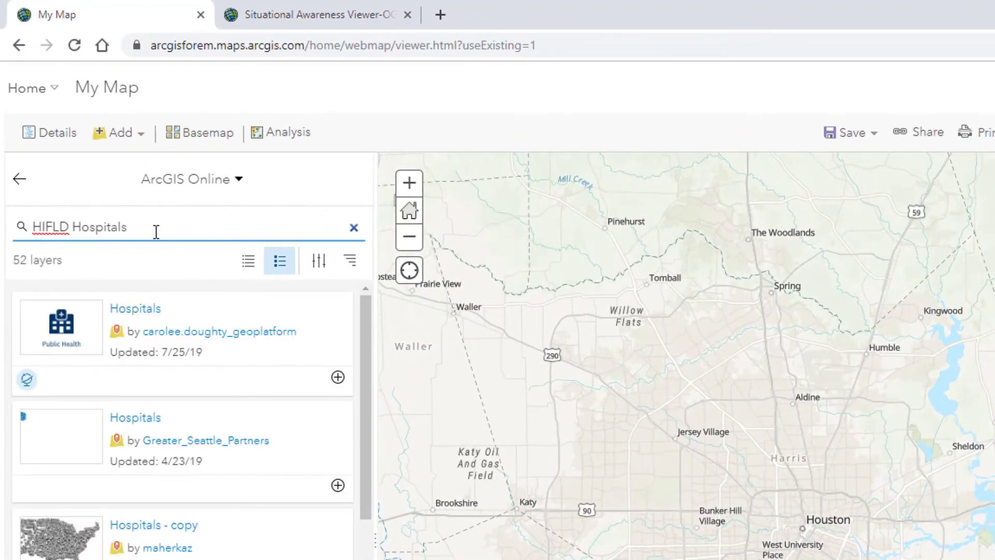
# Step: Add the HIFLD Hospitals layer and the National Levee embankment layer to the map
pyautogui.click(338, 376)
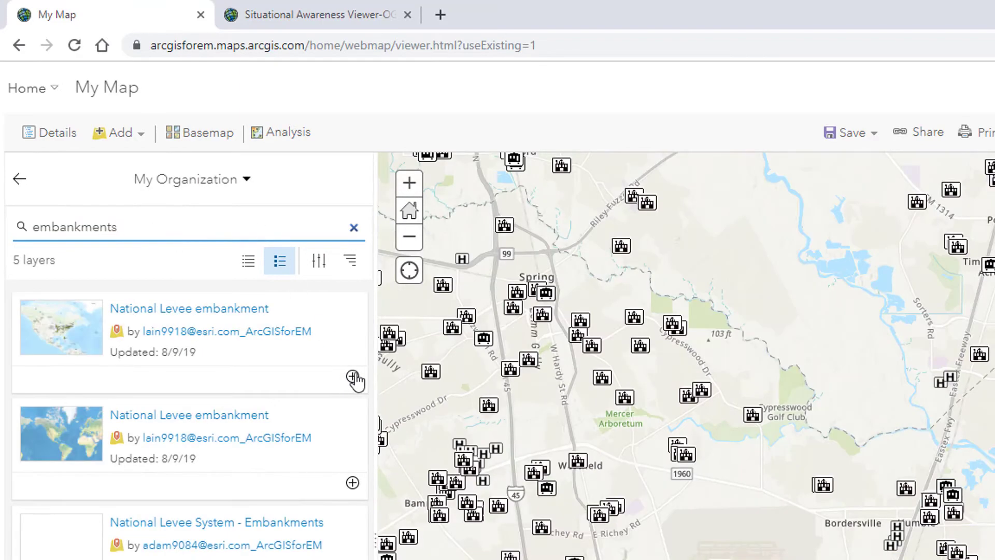
pyautogui.click(353, 377)
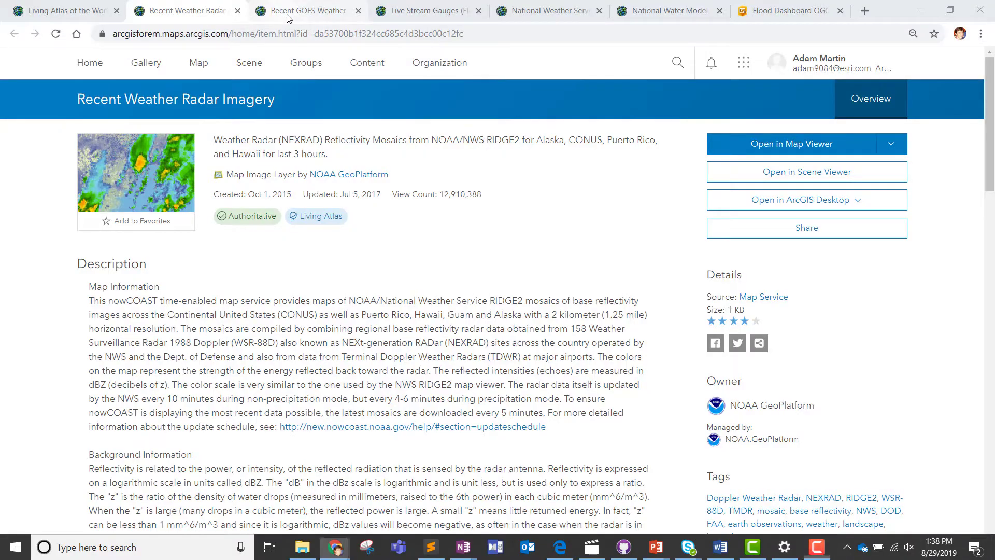
# Step: Review the GOES imagery, Live Stream Gauges, 72-hour precipitation and National Water Model items, then the Harvey Flood Dashboard
pyautogui.click(290, 15)
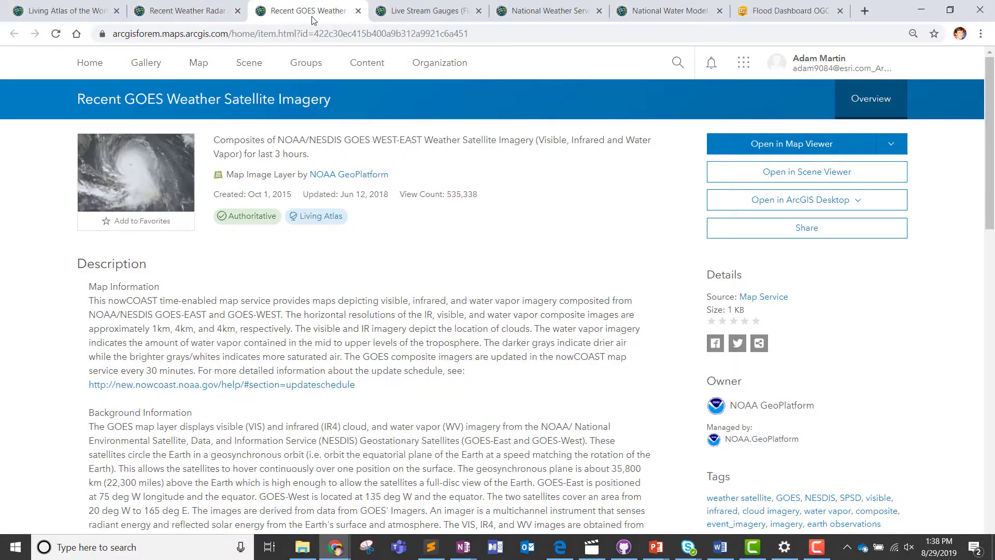
pyautogui.click(427, 12)
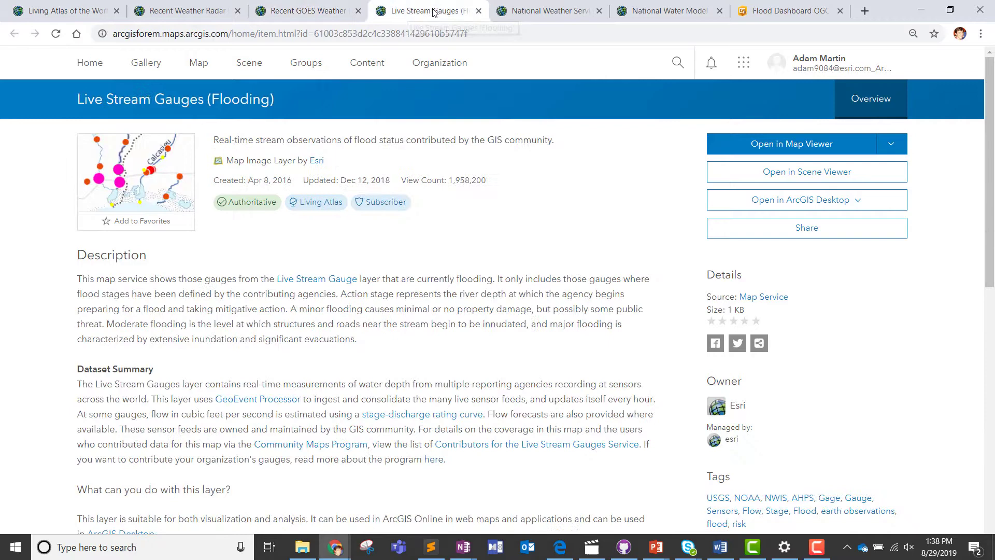
pyautogui.click(539, 17)
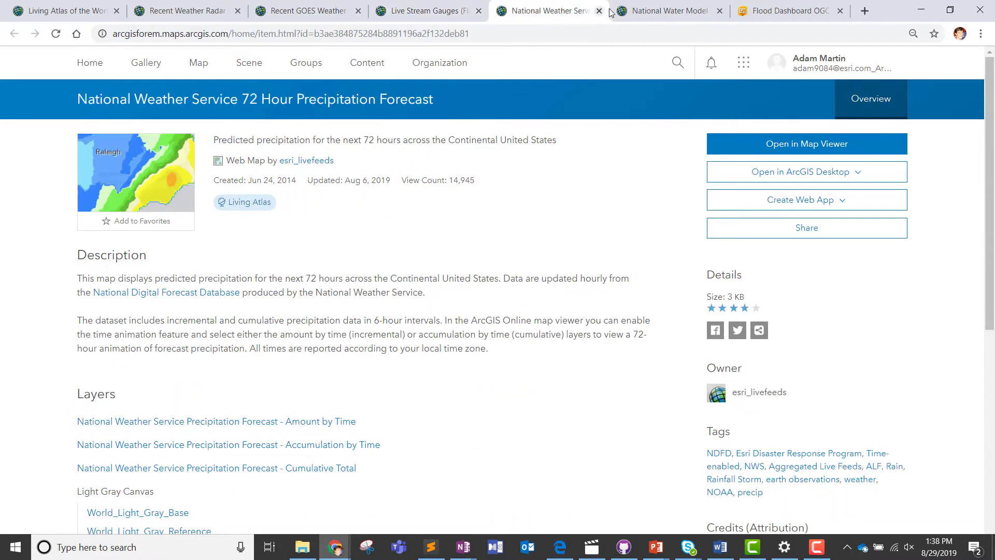
pyautogui.click(636, 14)
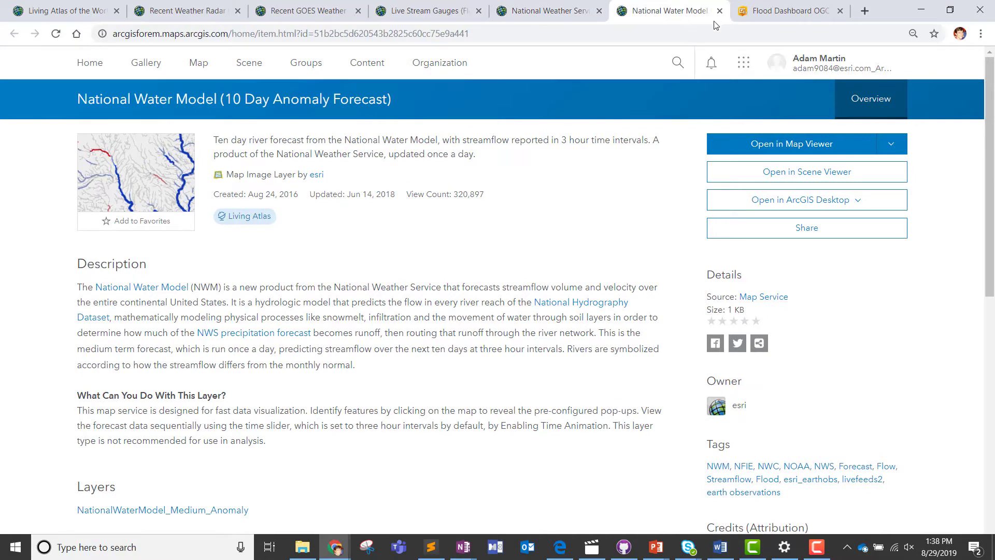
pyautogui.click(786, 11)
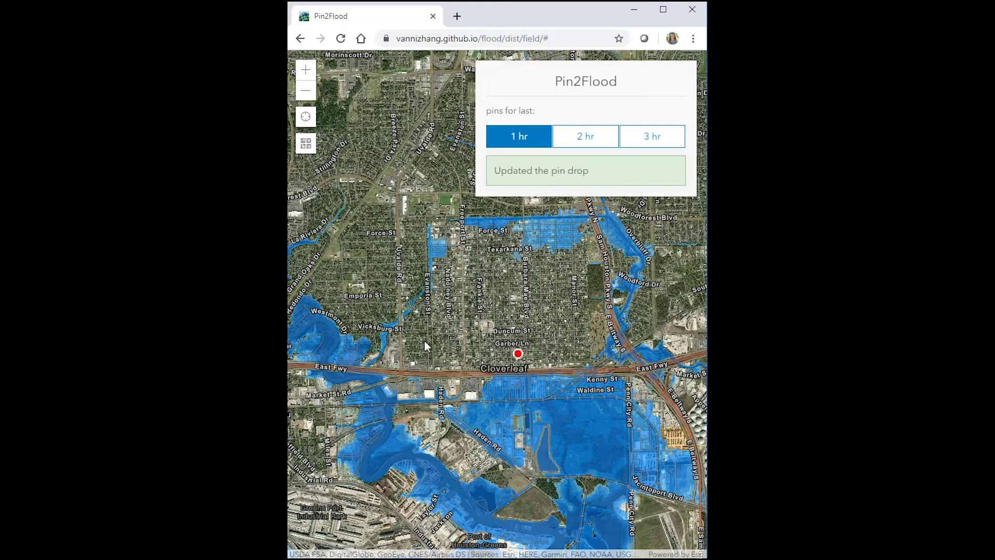
# Step: Drop and confirm a second flood pin, then select 'Predicted' in the layer title to replace it
pyautogui.click(416, 349)
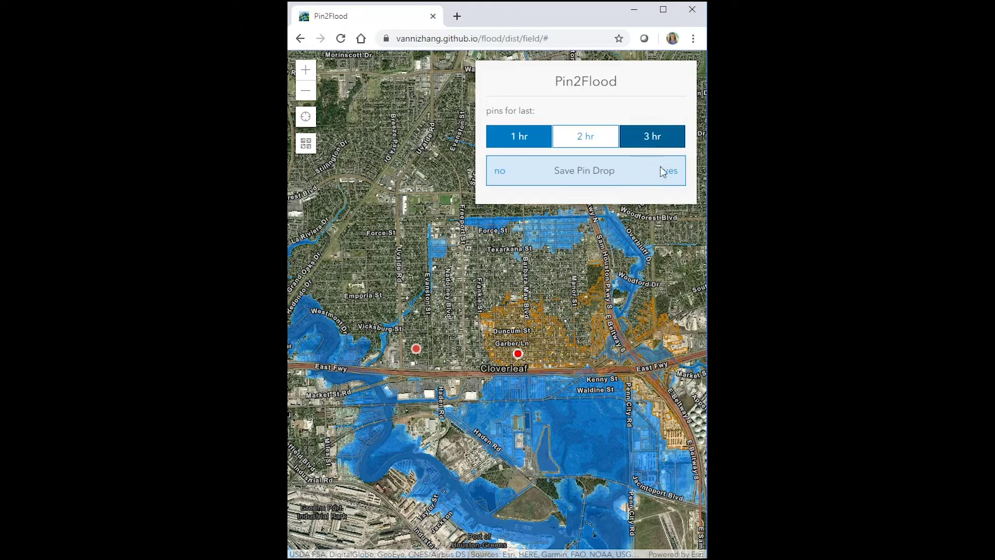
pyautogui.click(667, 178)
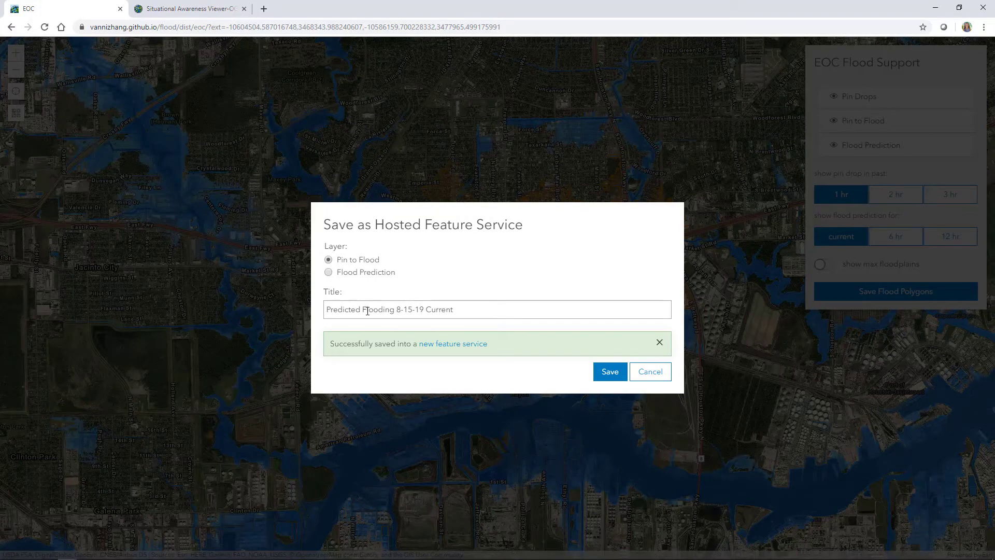
pyautogui.click(367, 310)
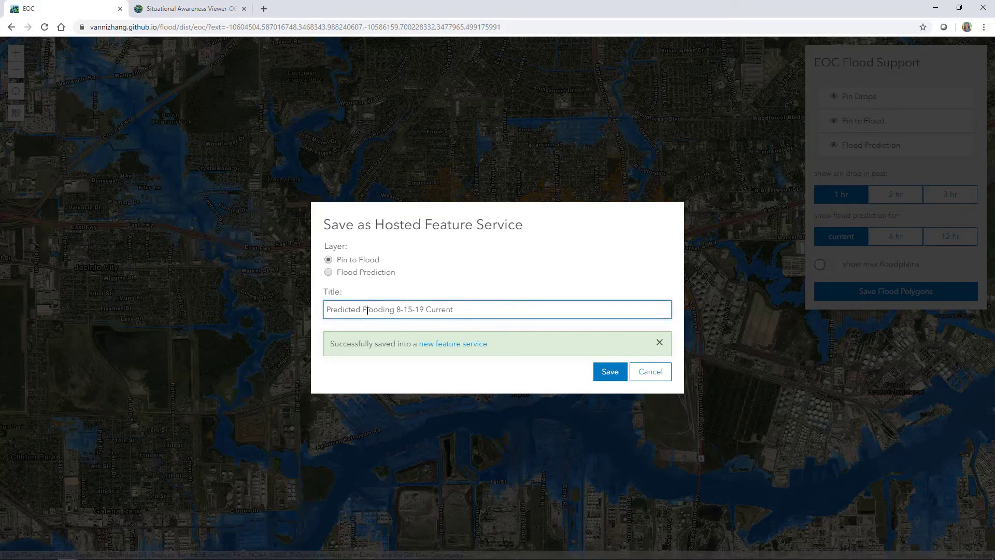
pyautogui.doubleClick(358, 311)
pyautogui.write('RT')
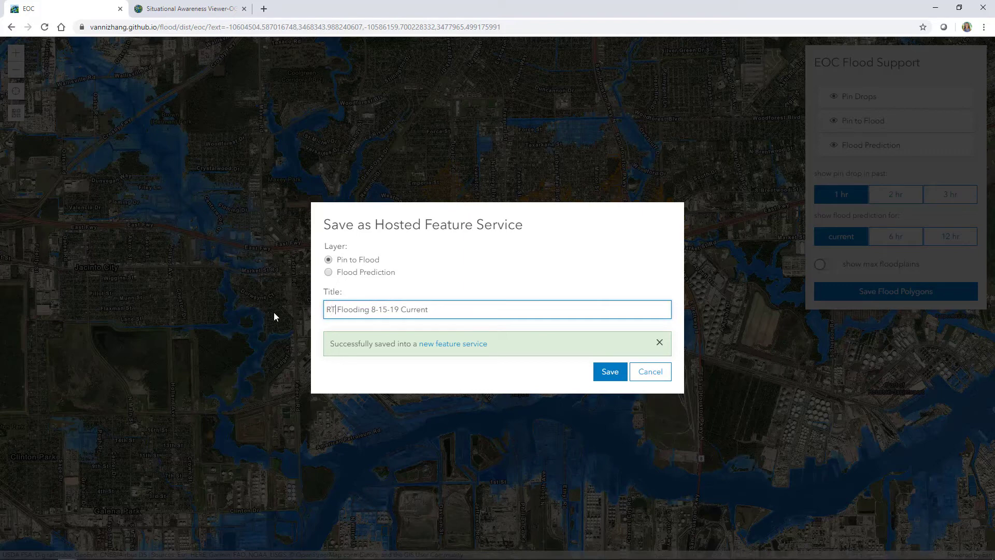
# Step: Save the RT Flooding layer, turn on RT_08-28-2017-6pm, and show the affected hospitals
pyautogui.click(611, 373)
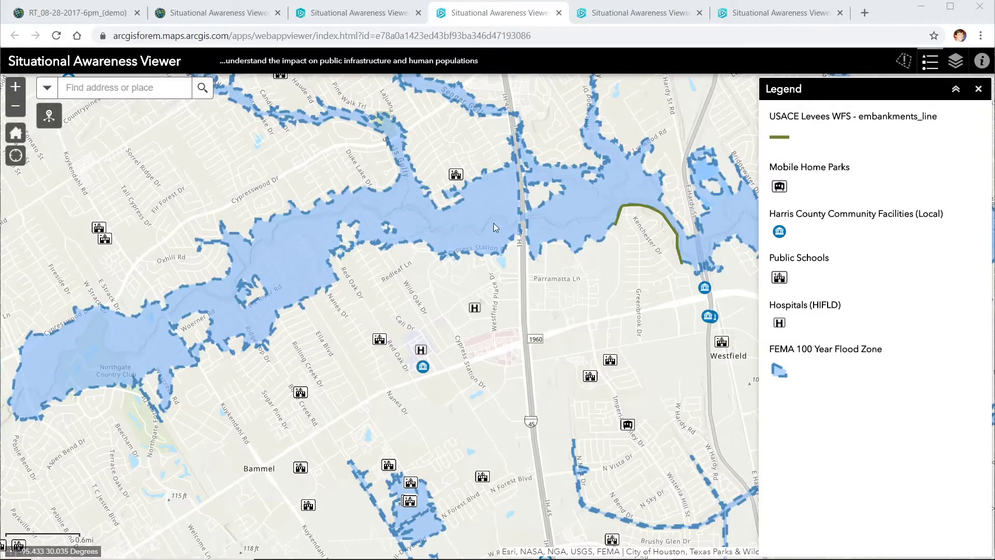
pyautogui.click(956, 60)
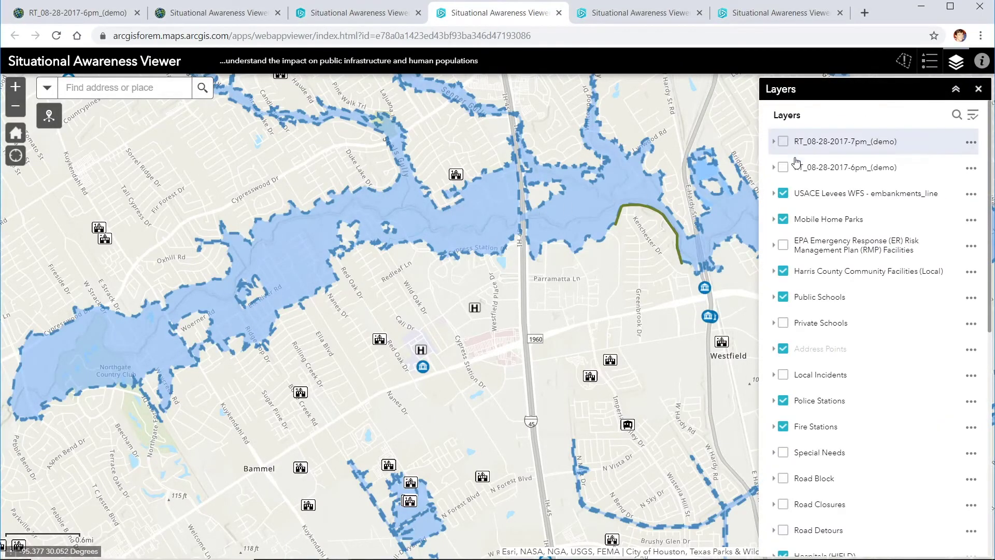
pyautogui.click(783, 167)
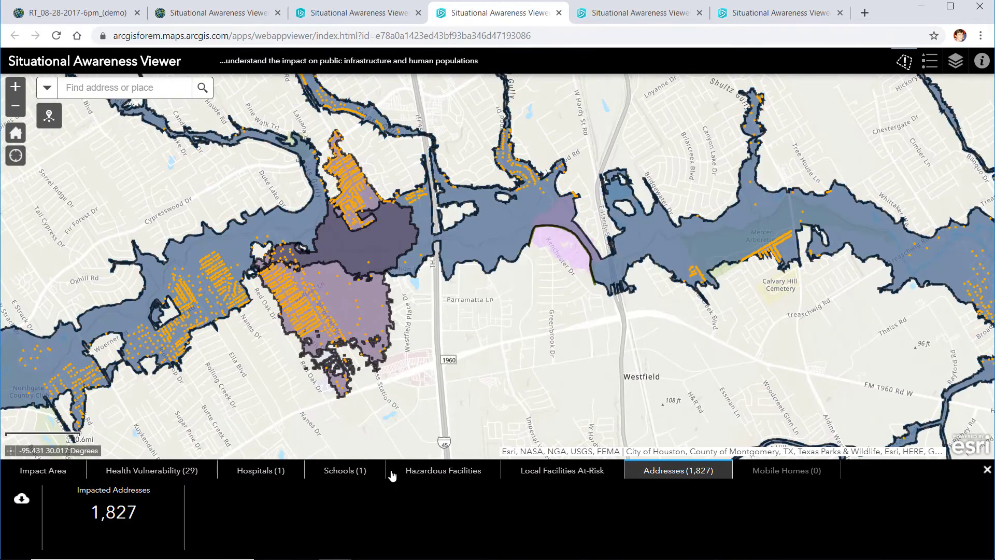
pyautogui.click(271, 476)
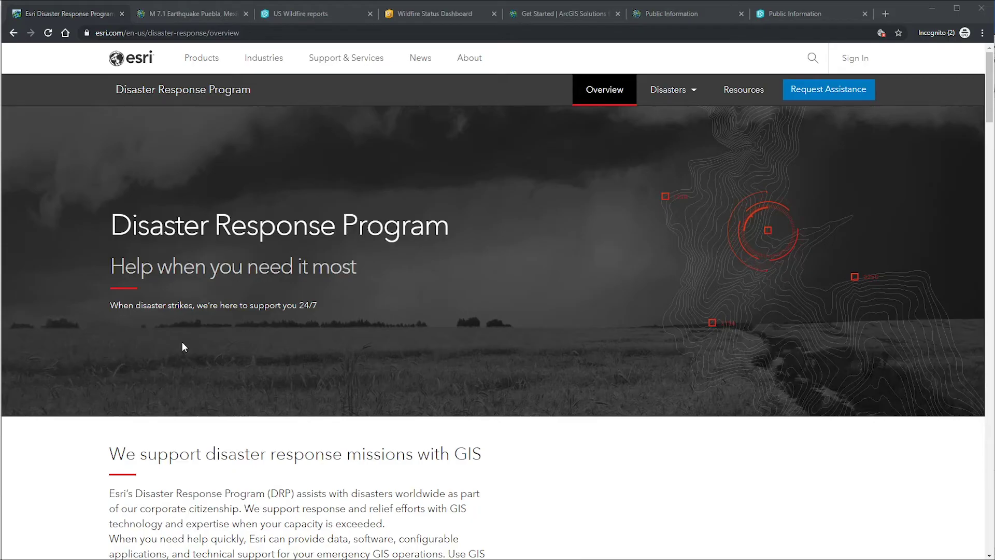
pyautogui.scroll(-1, 211, 344)
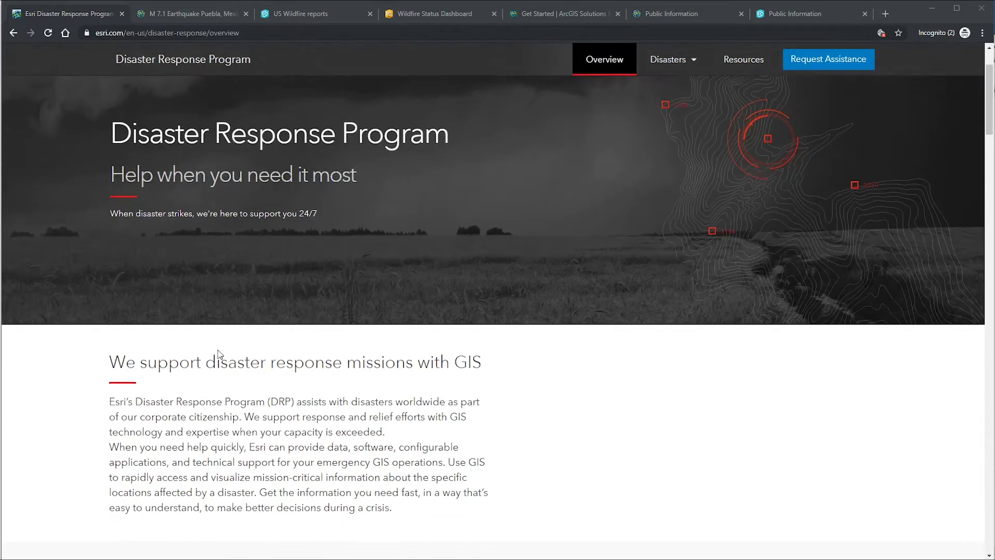
pyautogui.scroll(-3, 221, 354)
pyautogui.scroll(-1, 226, 360)
pyautogui.scroll(-1, 227, 360)
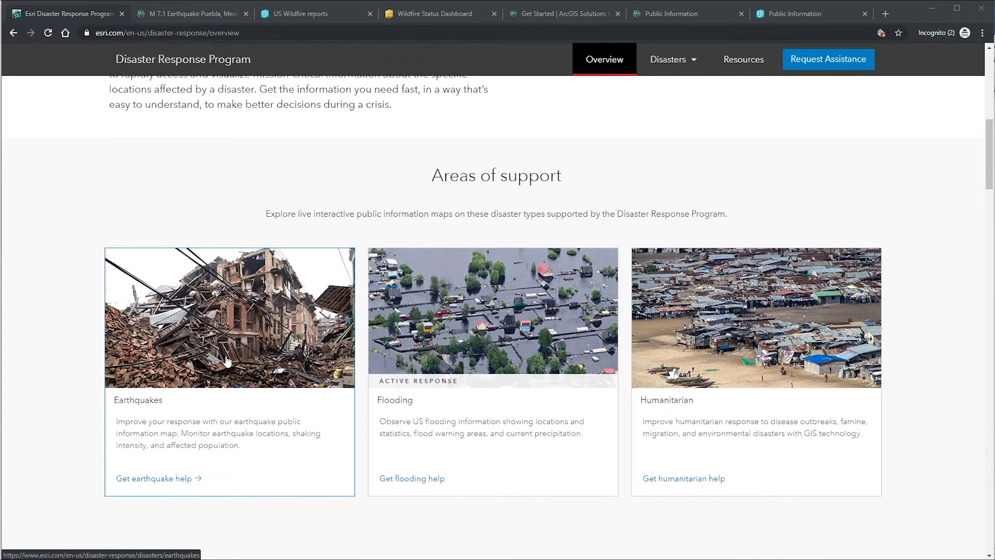
pyautogui.scroll(-1, 226, 361)
pyautogui.scroll(-1, 227, 360)
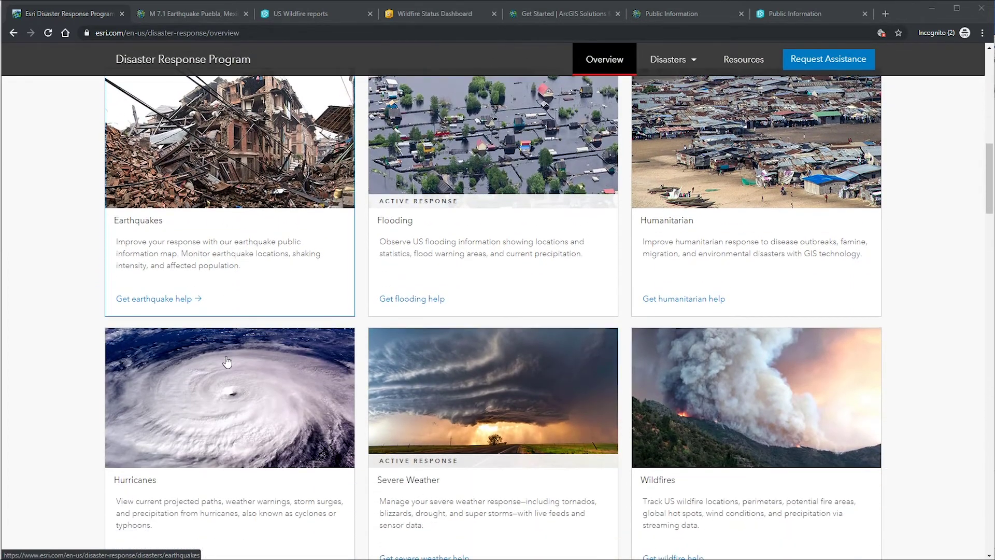
pyautogui.scroll(-1, 227, 364)
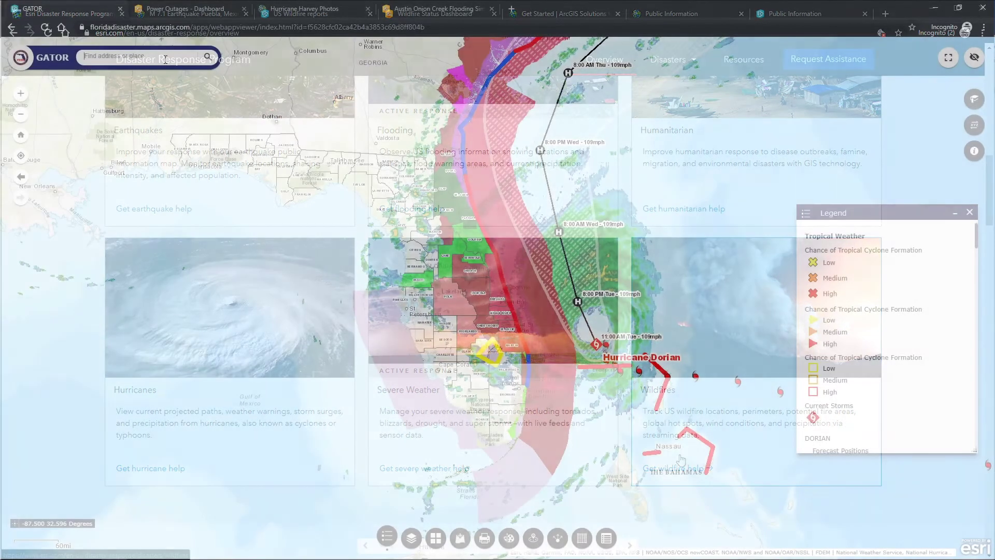
pyautogui.write('Hollywood, FL, USA')
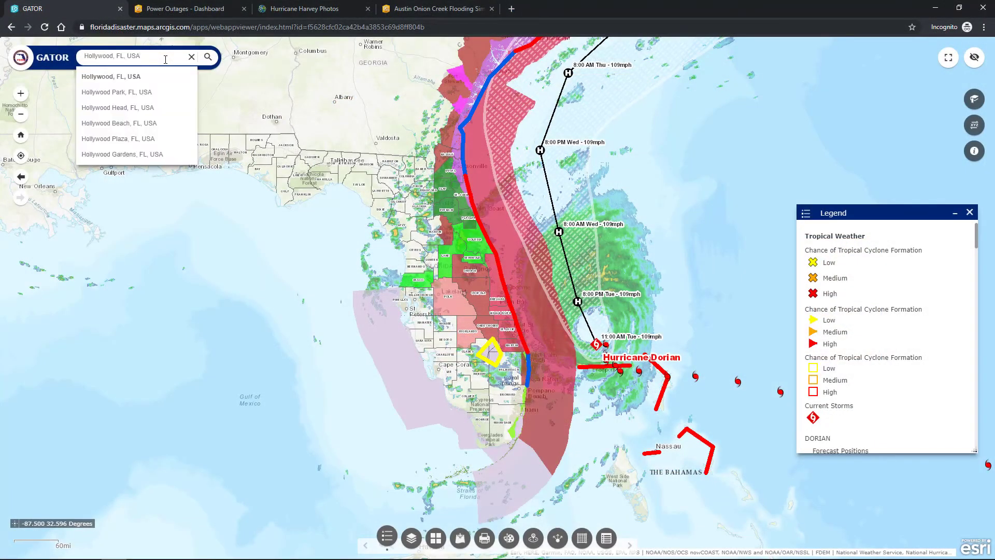
# Step: Zoom to Hollywood, FL, view the power outages dashboard, then set Austin Onion Creek to flood level 4
pyautogui.press('Return')
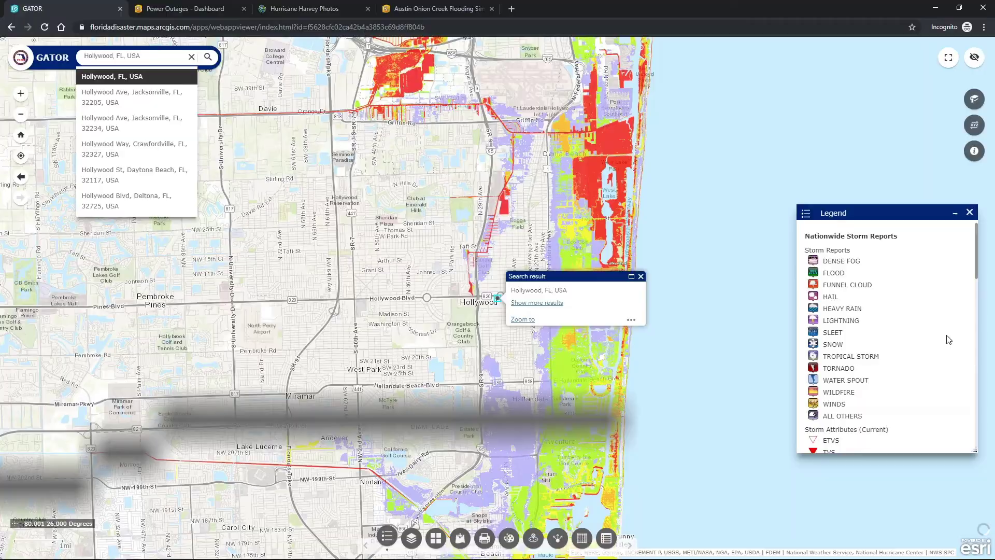
pyautogui.hotkey('ctrl', 'Tab')
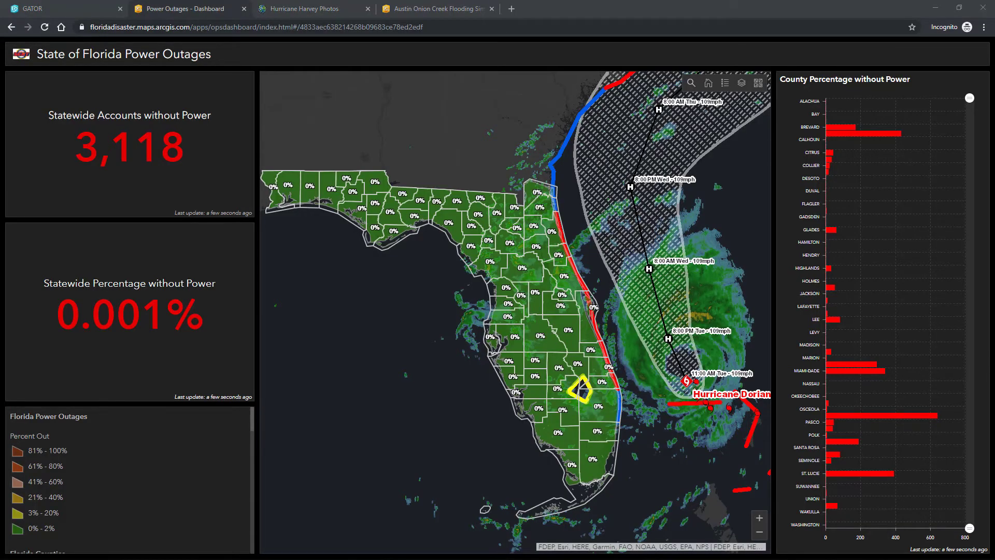
pyautogui.hotkey('ctrl', 'Tab')
pyautogui.hotkey('ctrl', 'Tab')
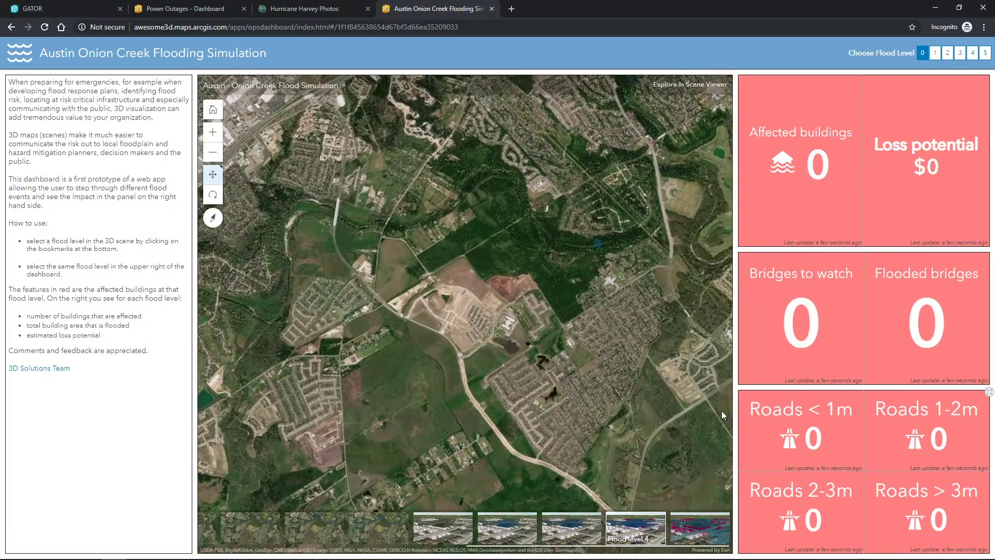
pyautogui.click(970, 53)
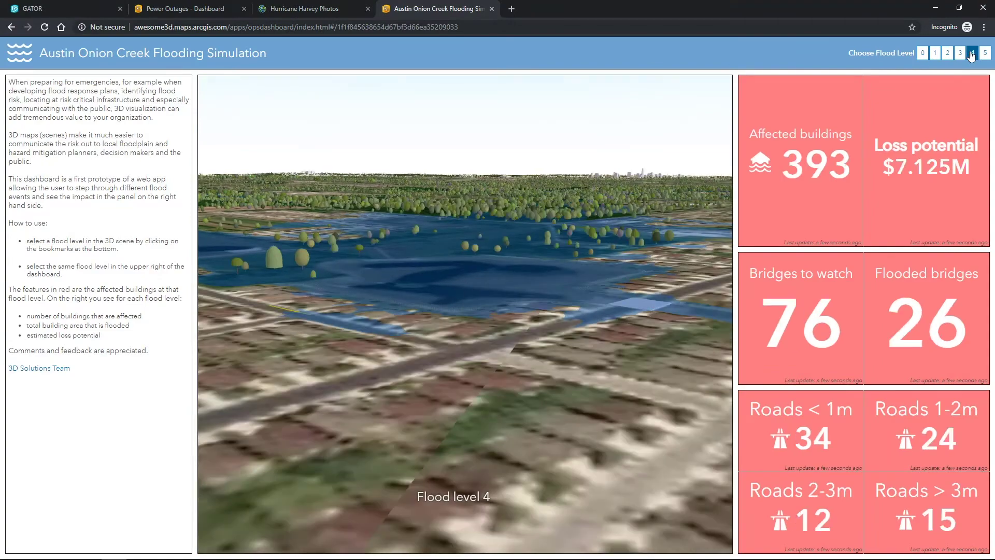